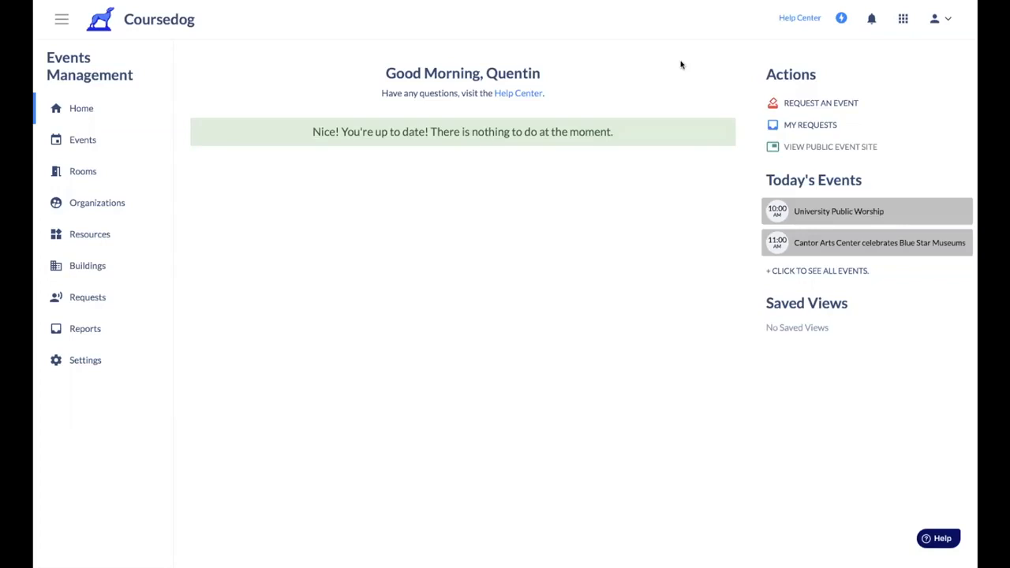
# Step: Review the users and their assigned roles and departments in the Events settings, and return to the home page
pyautogui.click(108, 363)
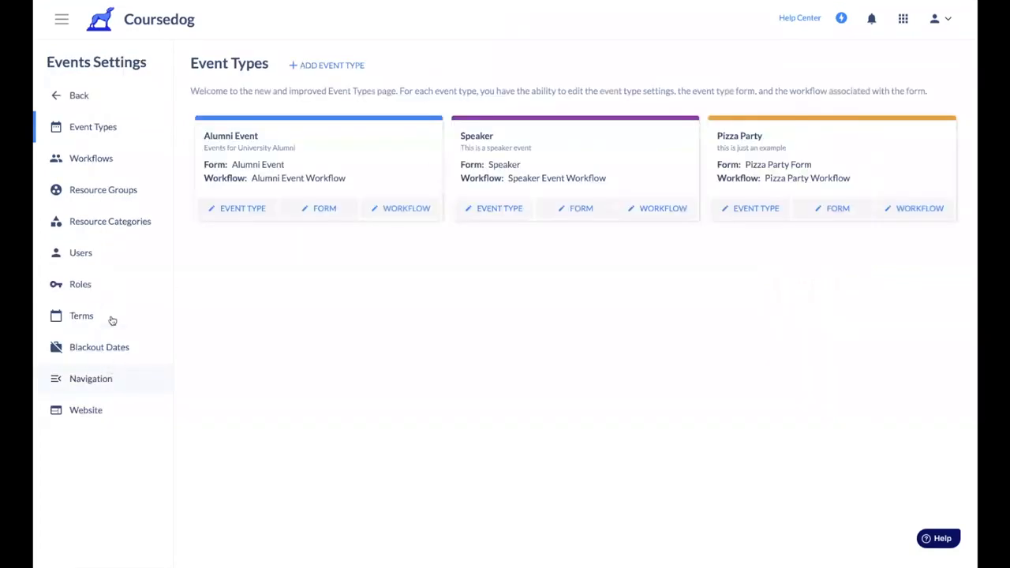
pyautogui.click(80, 253)
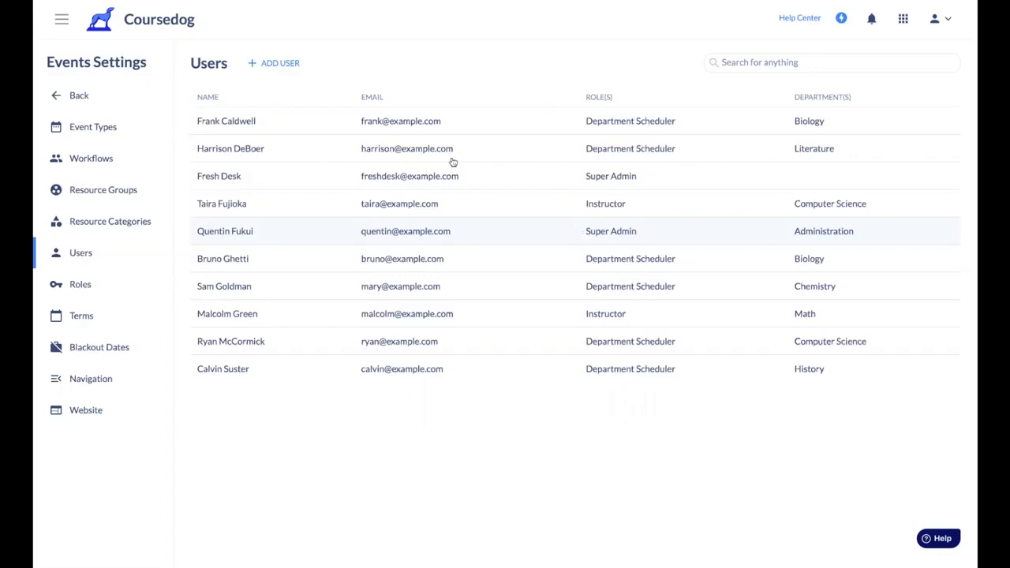
pyautogui.click(79, 96)
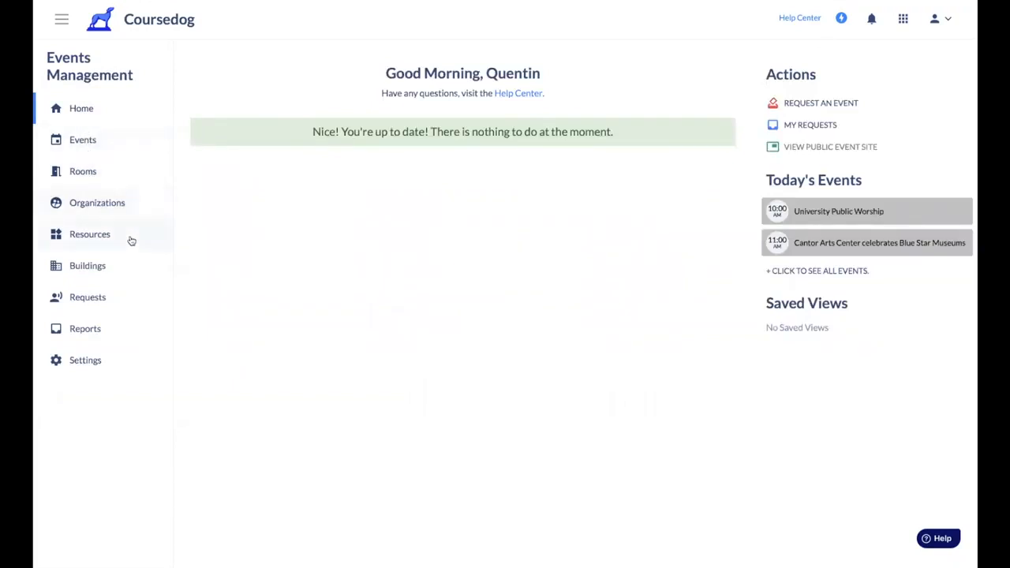
# Step: Set the View Rooms permission of the Super Admin role to Deny and return to the home page
pyautogui.click(116, 366)
pyautogui.click(92, 282)
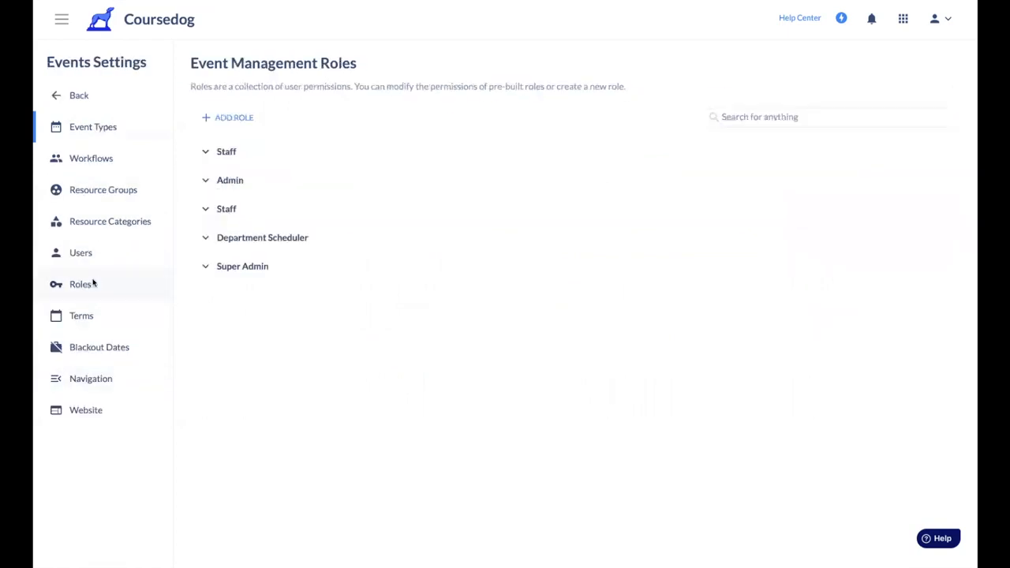
pyautogui.click(229, 272)
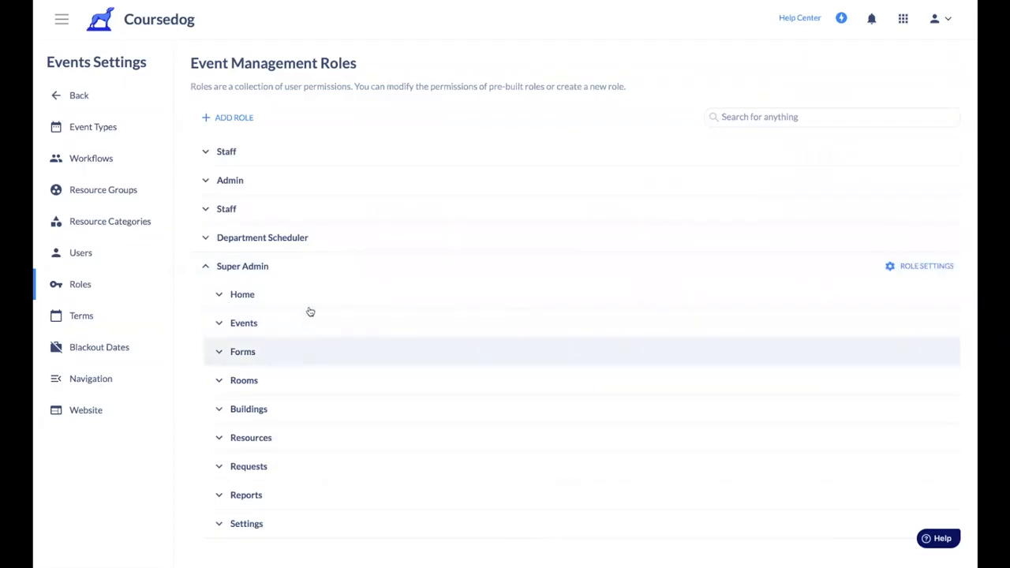
pyautogui.click(313, 381)
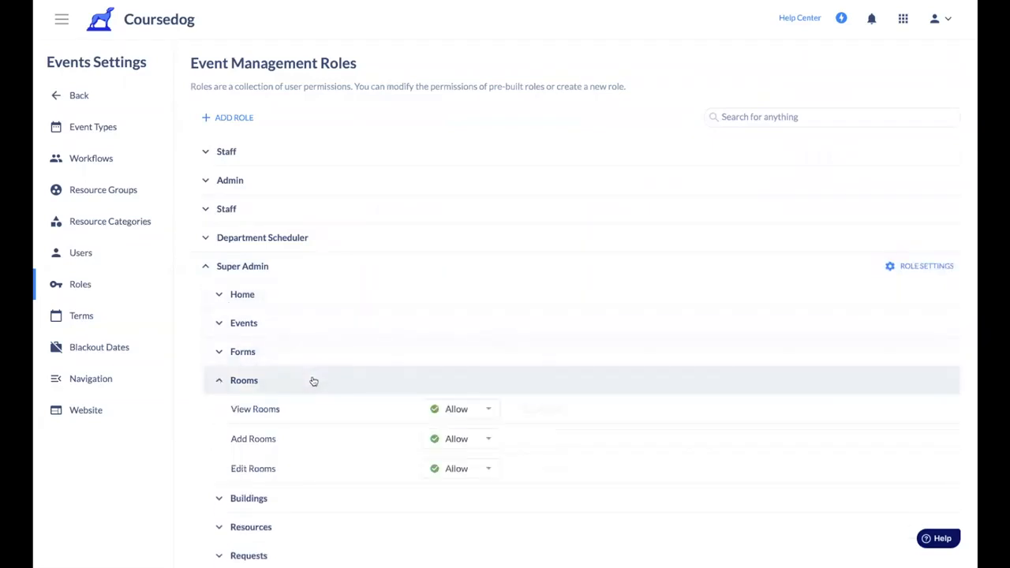
pyautogui.scroll(-1, 311, 381)
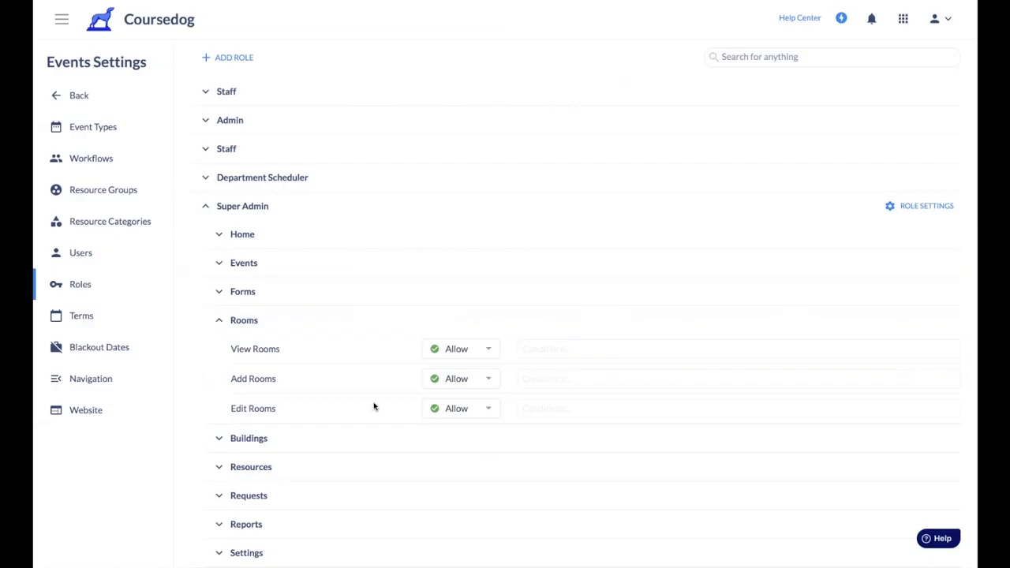
pyautogui.click(487, 352)
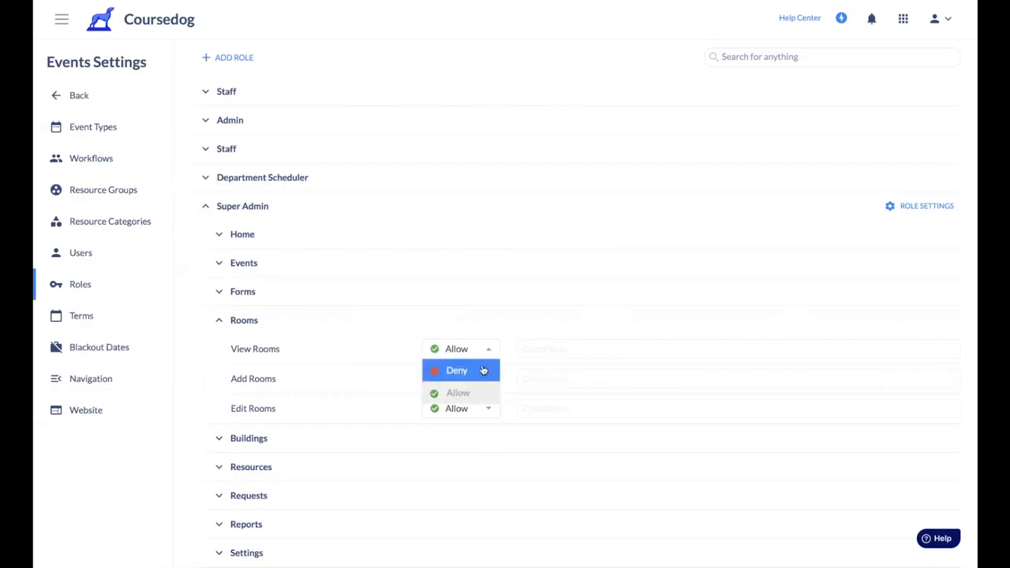
pyautogui.click(483, 370)
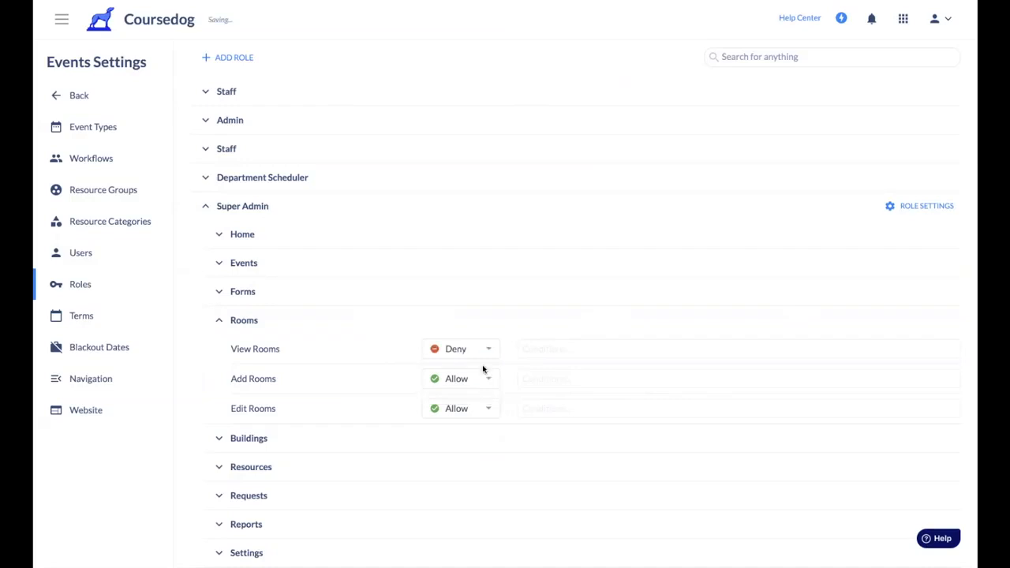
pyautogui.click(238, 323)
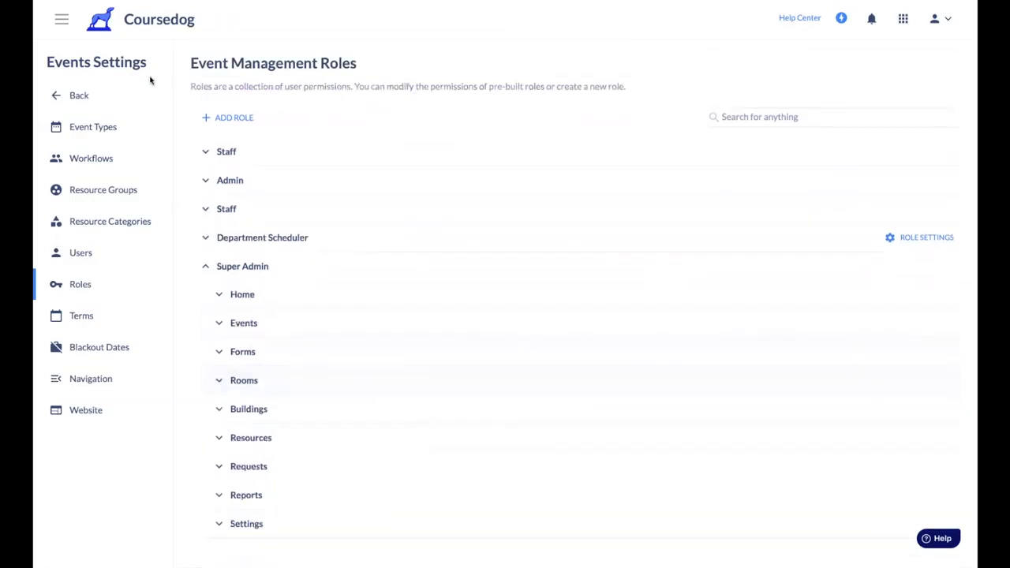
pyautogui.click(106, 17)
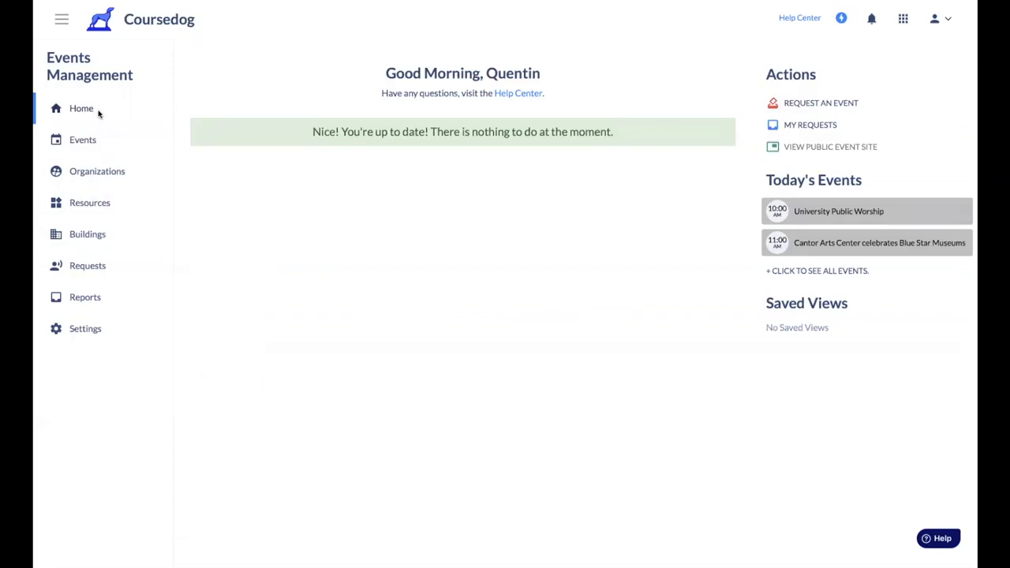
# Step: View the list of event management roles in the settings and go back to the home page
pyautogui.click(115, 334)
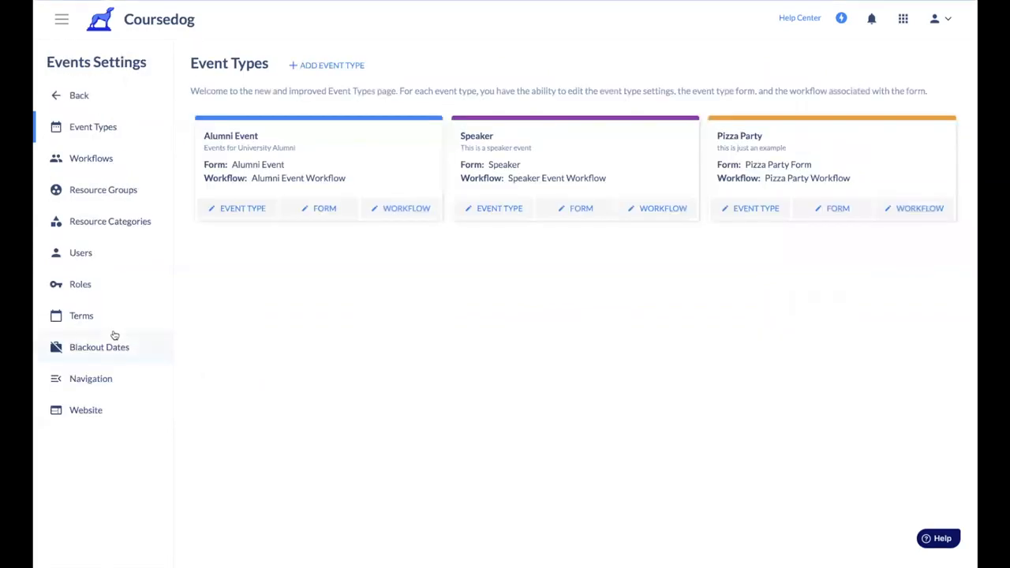
pyautogui.click(108, 288)
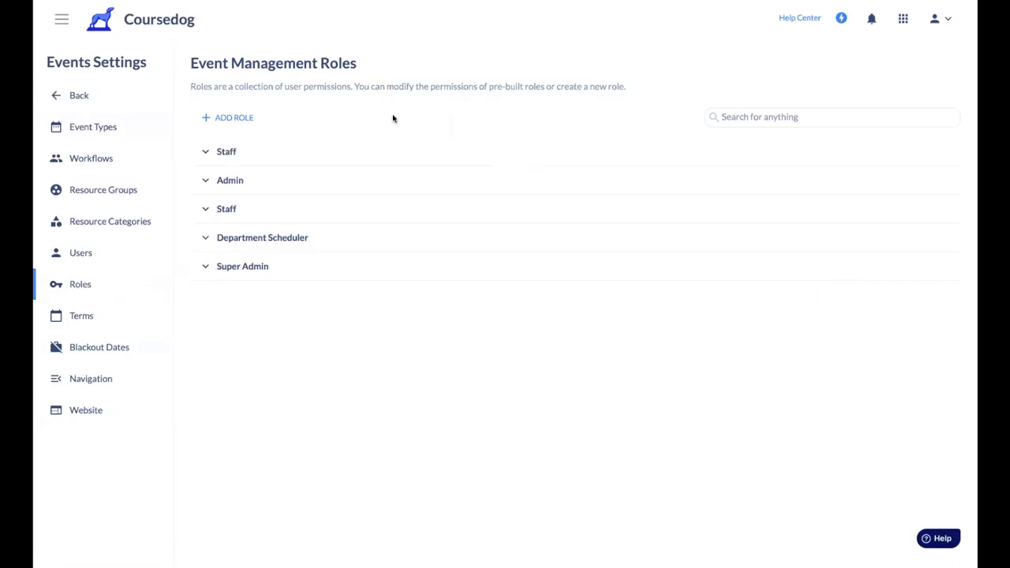
pyautogui.click(86, 95)
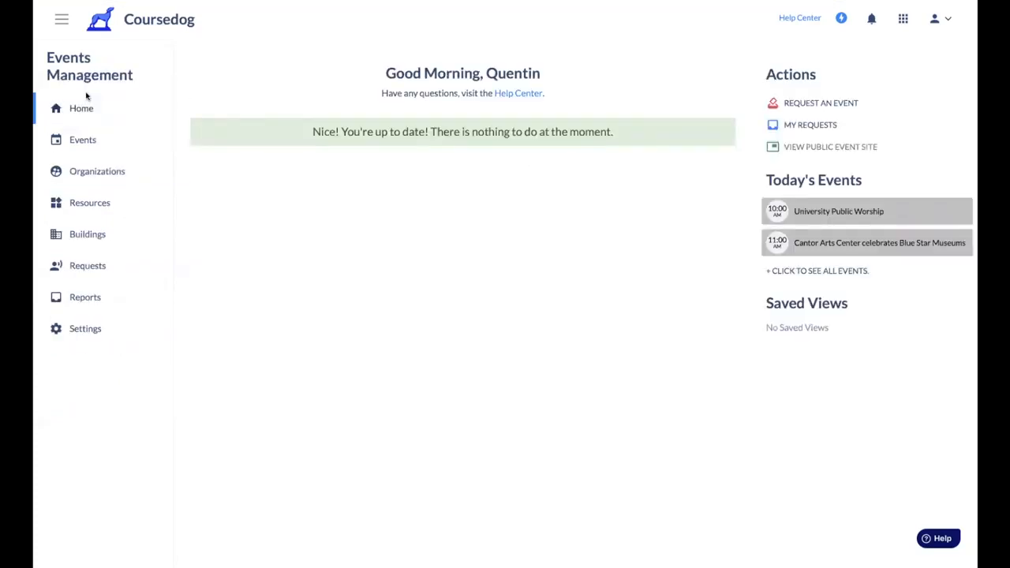
# Step: Look over the events list, dismissing its welcome message, and display all requests on the Requests page
pyautogui.click(92, 143)
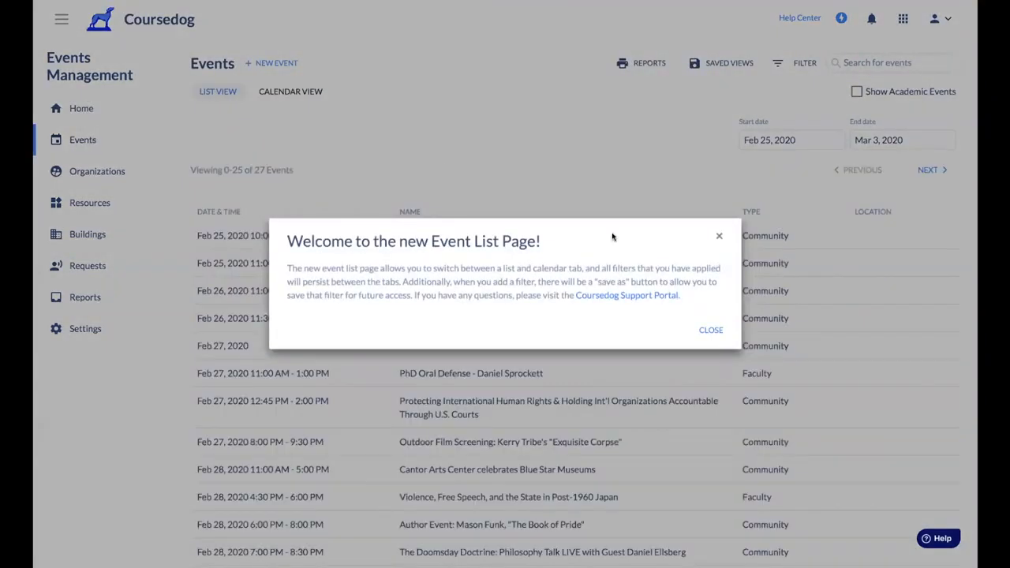
pyautogui.click(718, 236)
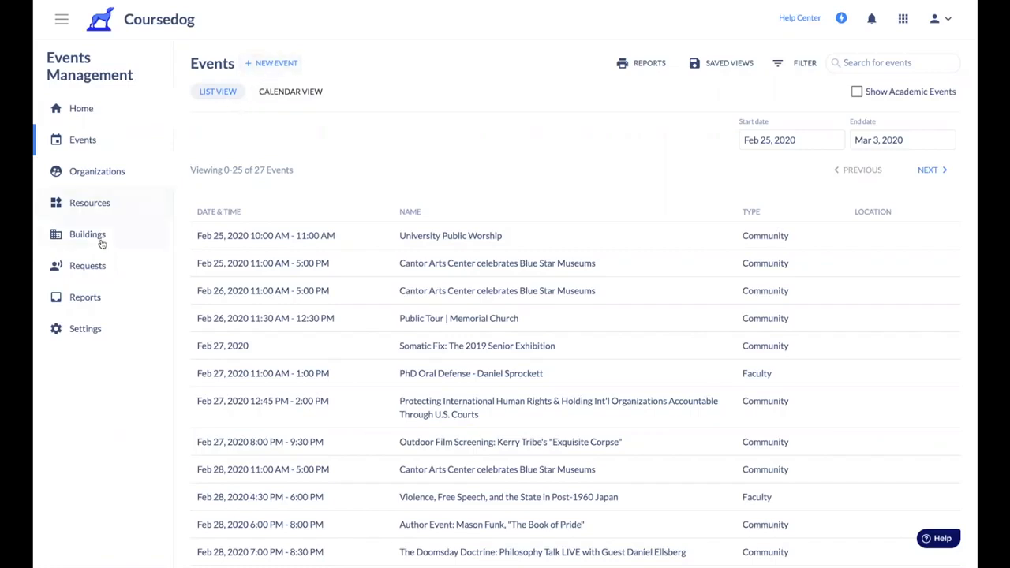
pyautogui.click(94, 272)
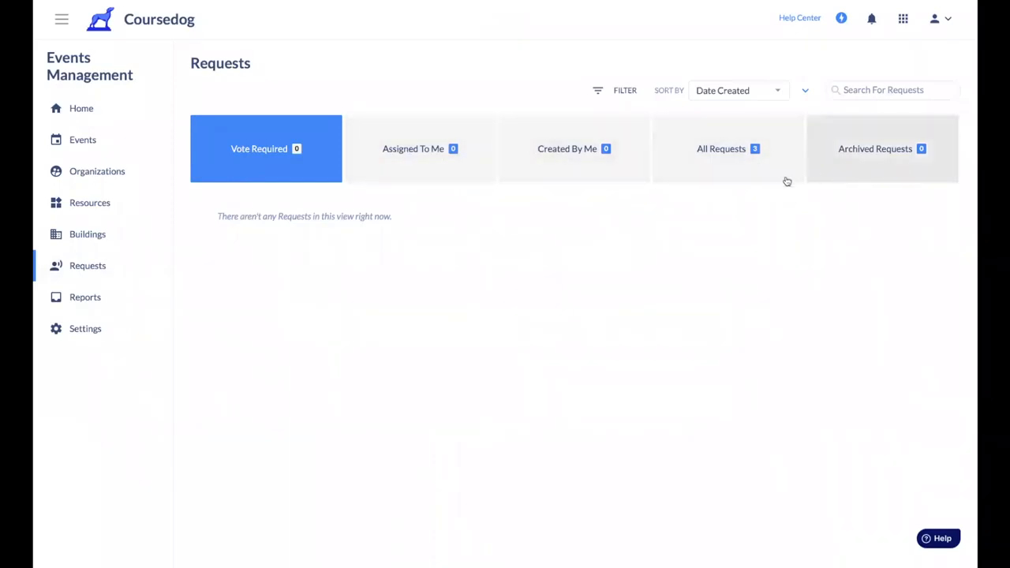
pyautogui.click(709, 168)
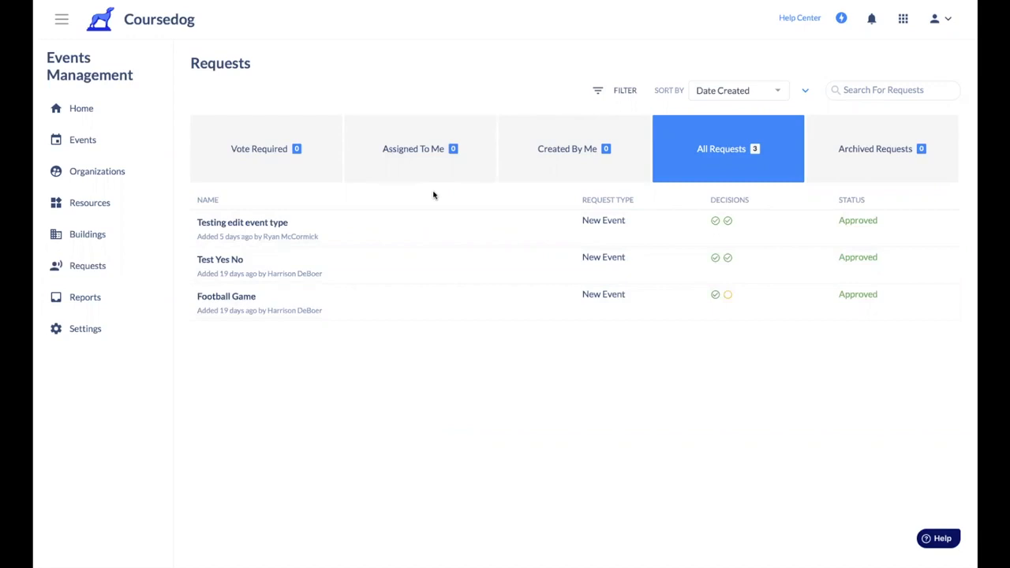
# Step: Log out of the Super Admin account and sign in with a Department Scheduler account
pyautogui.click(946, 24)
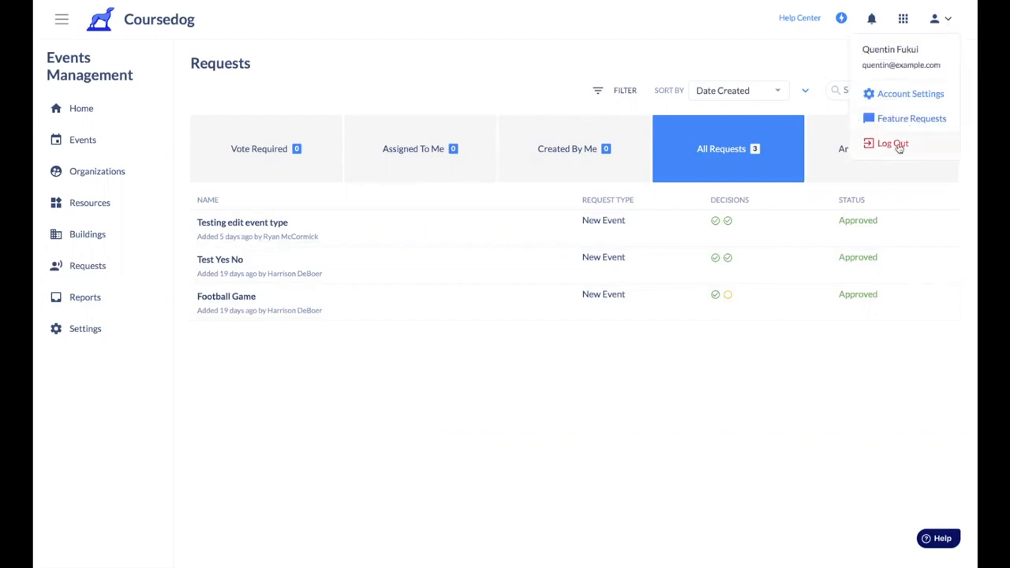
pyautogui.click(896, 145)
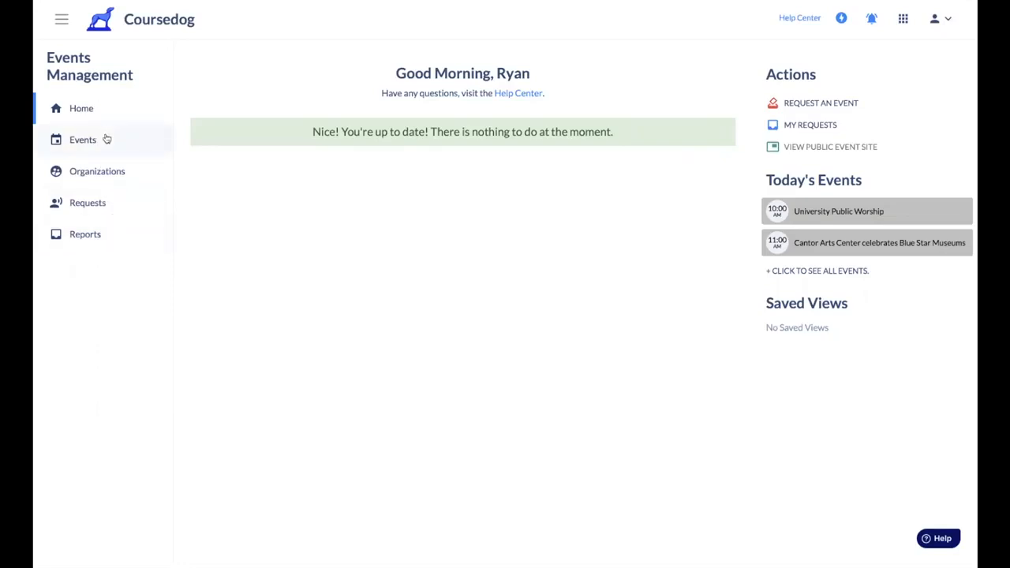
# Step: Check the request categories and the events list available to the Department Scheduler, and return to the home page
pyautogui.click(123, 208)
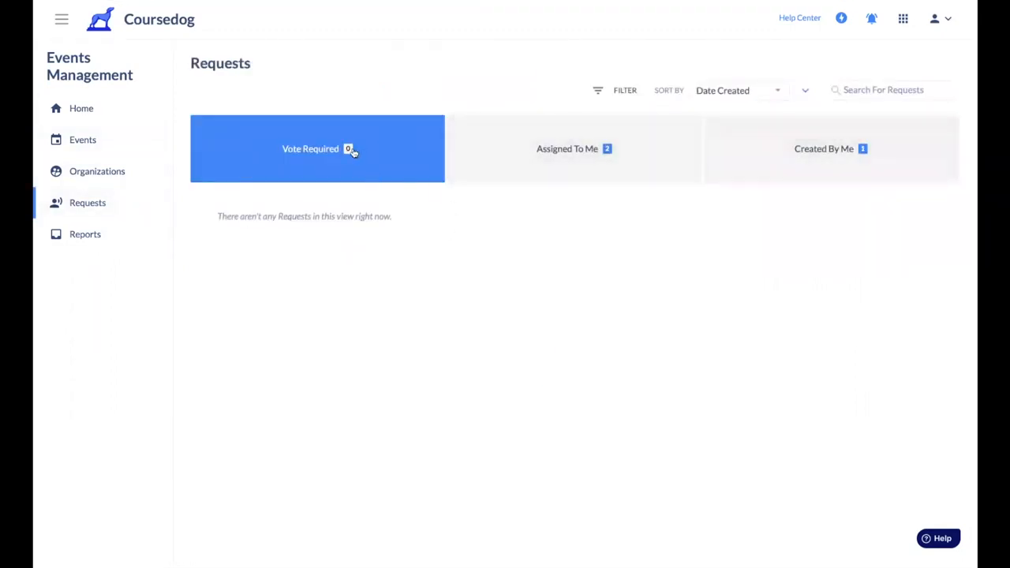
pyautogui.click(491, 161)
pyautogui.click(790, 158)
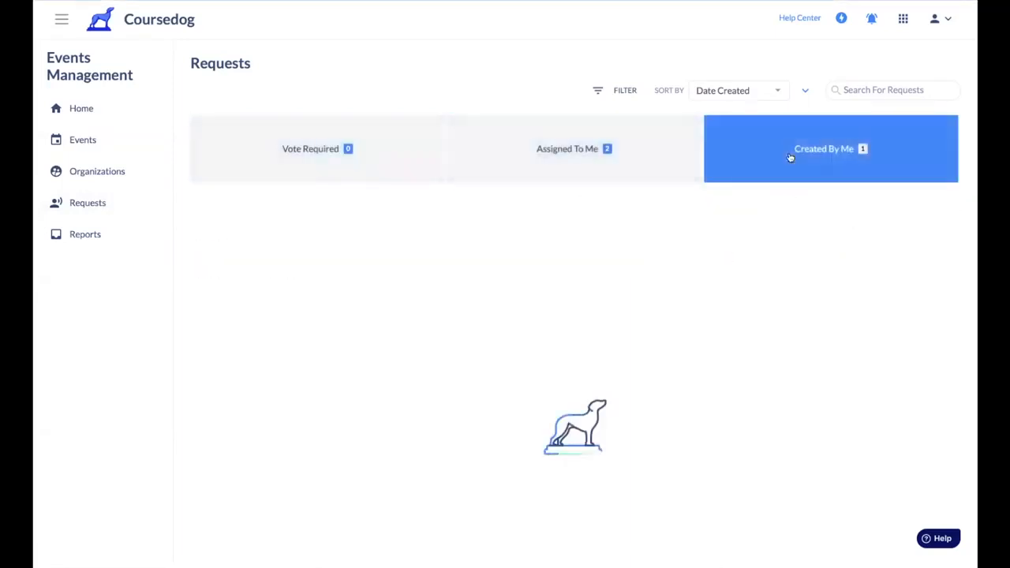
pyautogui.click(360, 175)
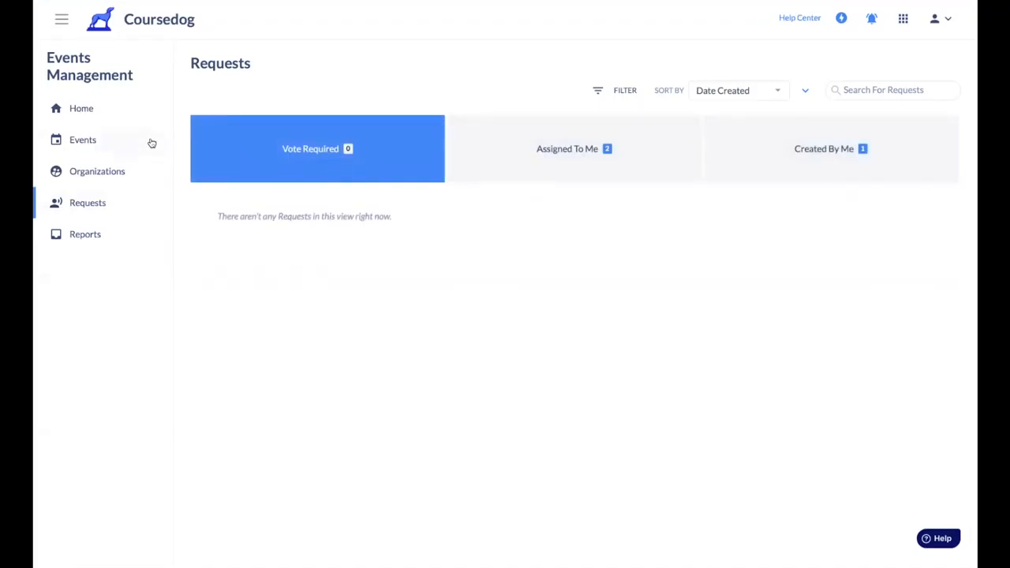
pyautogui.click(109, 142)
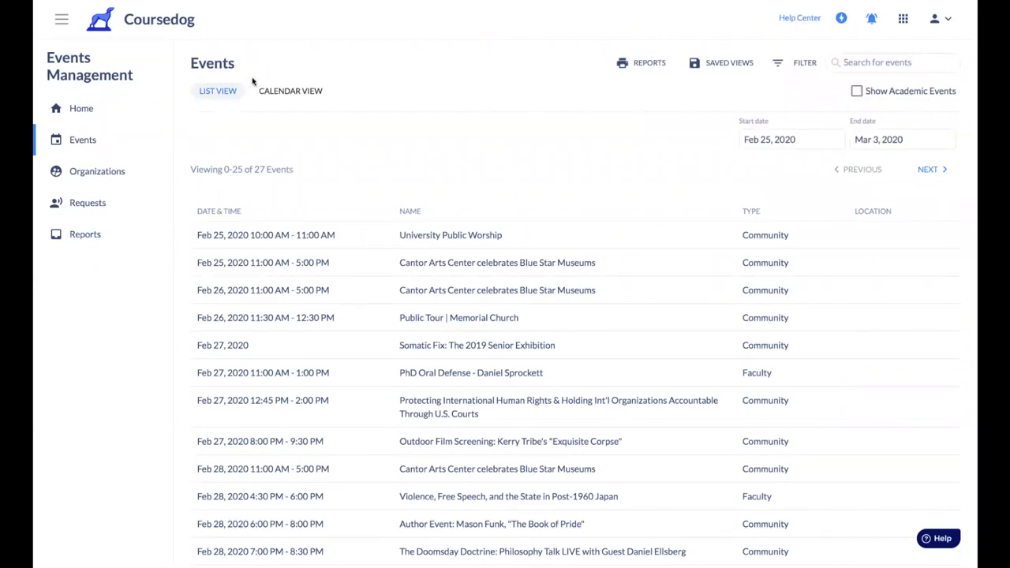
pyautogui.click(94, 115)
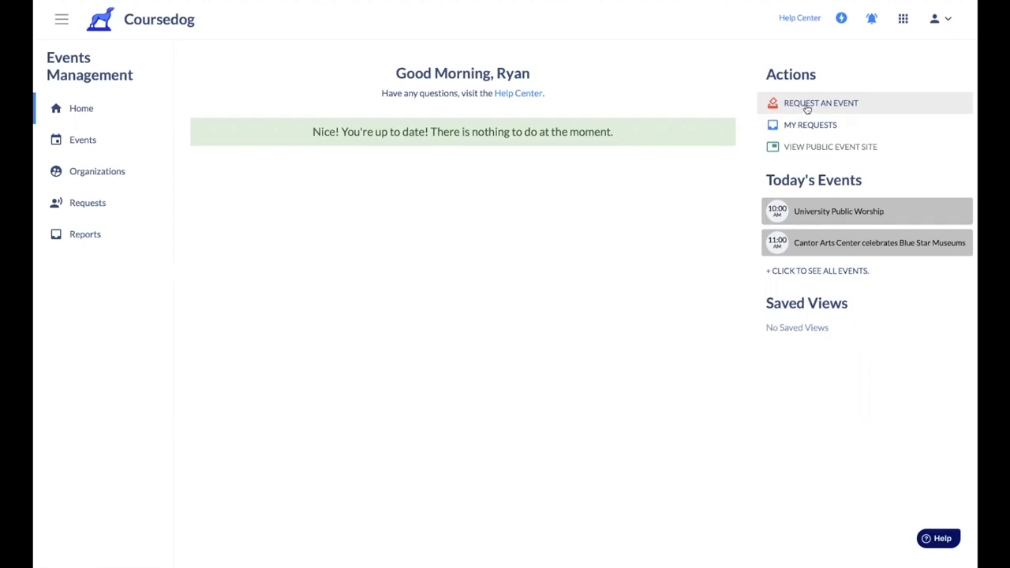
# Step: Switch back to the Super Admin account and examine the Events permissions of the Department Scheduler role
pyautogui.click(952, 21)
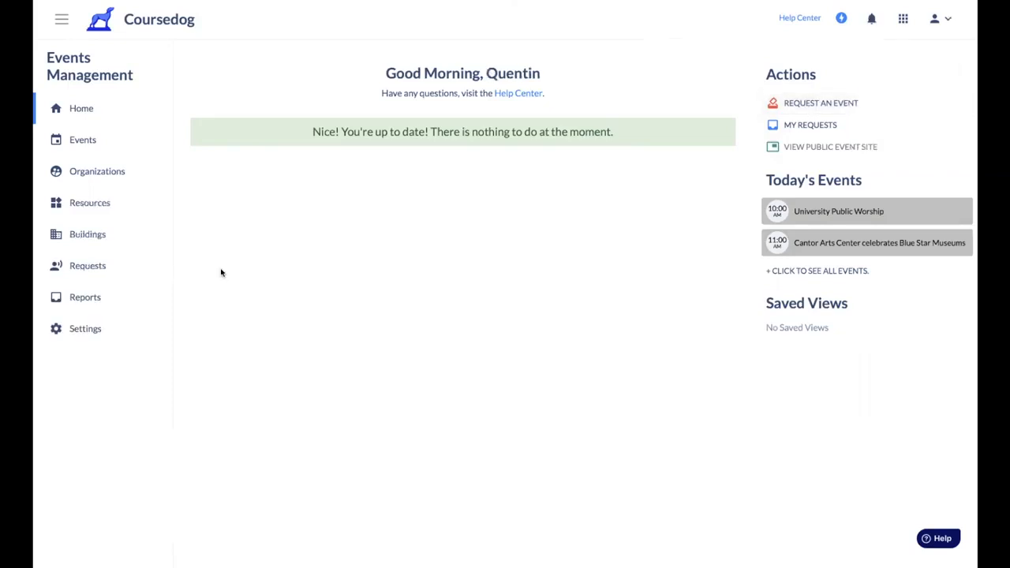
pyautogui.click(93, 329)
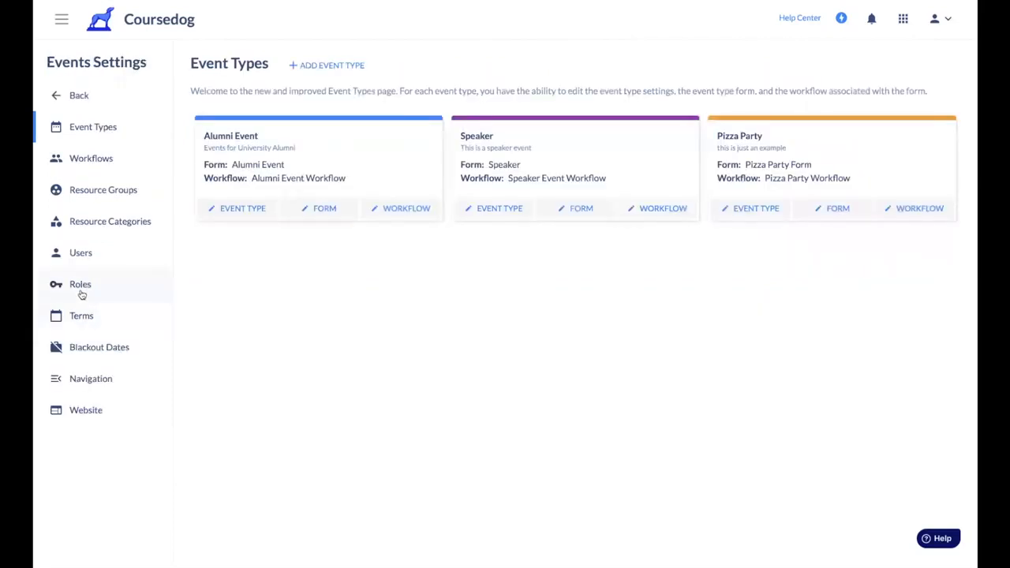
pyautogui.click(82, 290)
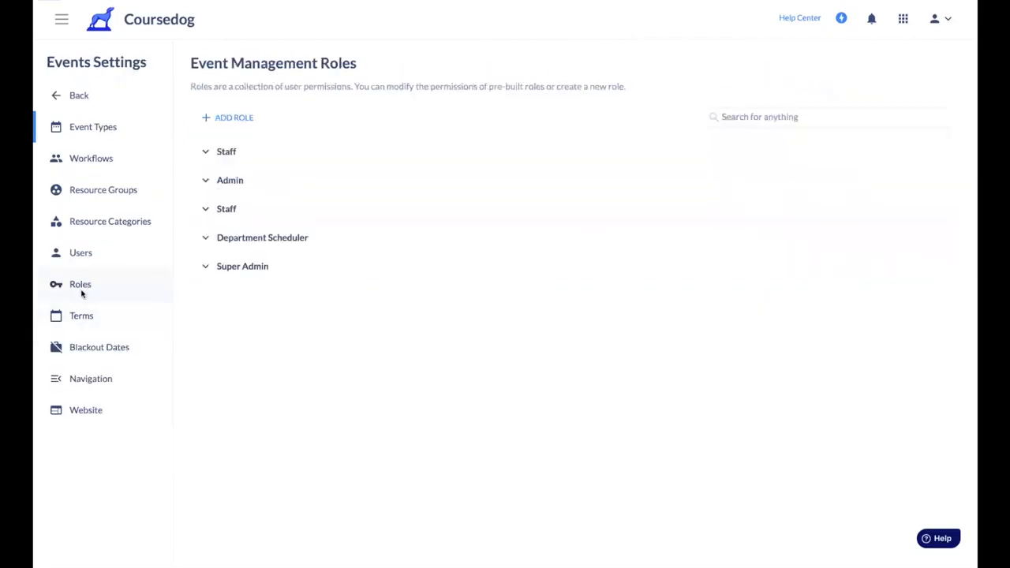
pyautogui.click(256, 237)
pyautogui.click(293, 300)
pyautogui.scroll(-1, 334, 255)
pyautogui.scroll(-2, 335, 258)
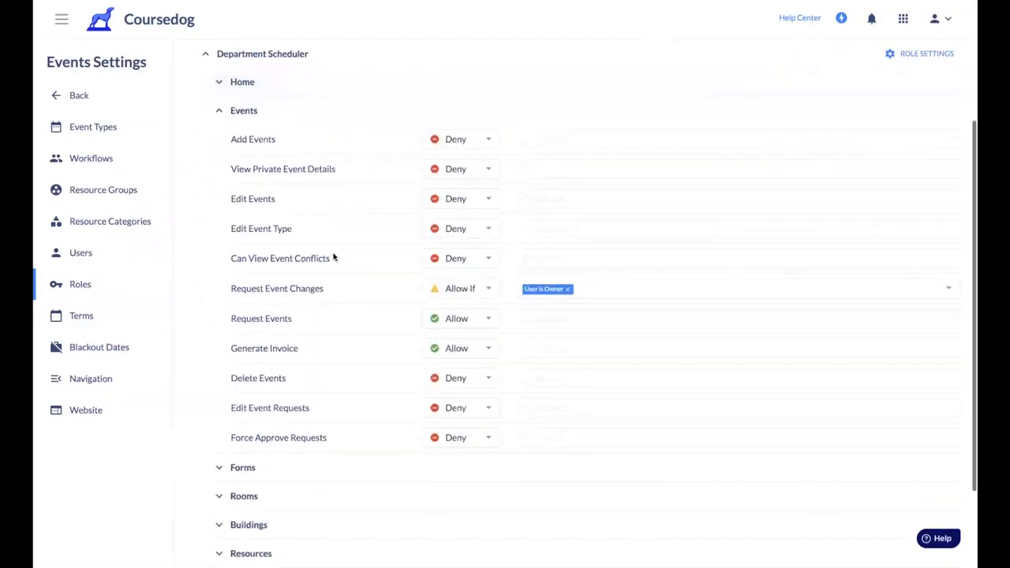